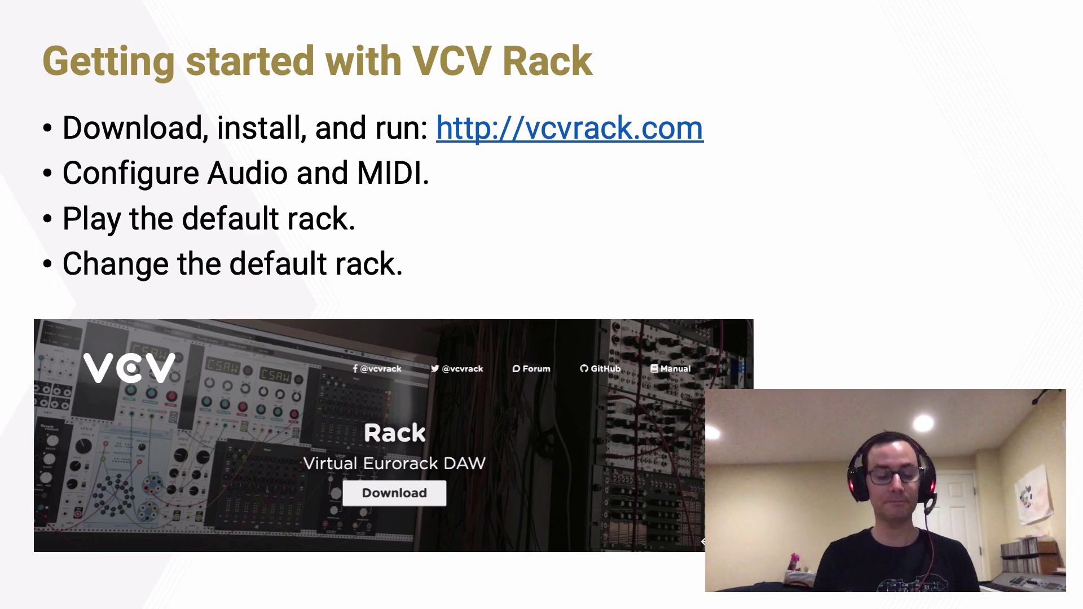
Step: Switch from the slideshow to the VCV Rack window showing the default patch
key(super+Tab)
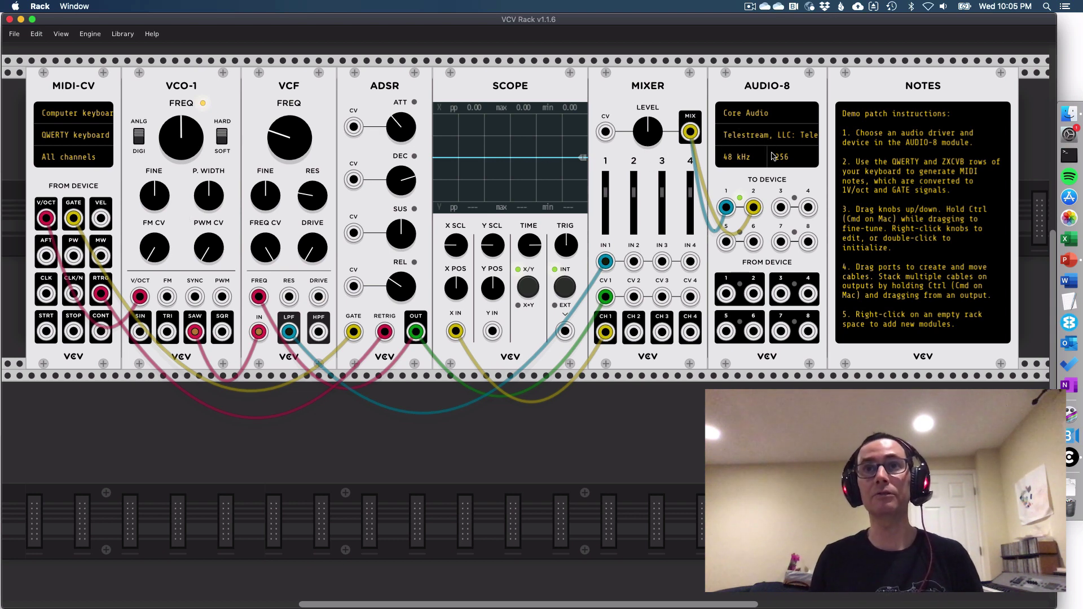
click(757, 115)
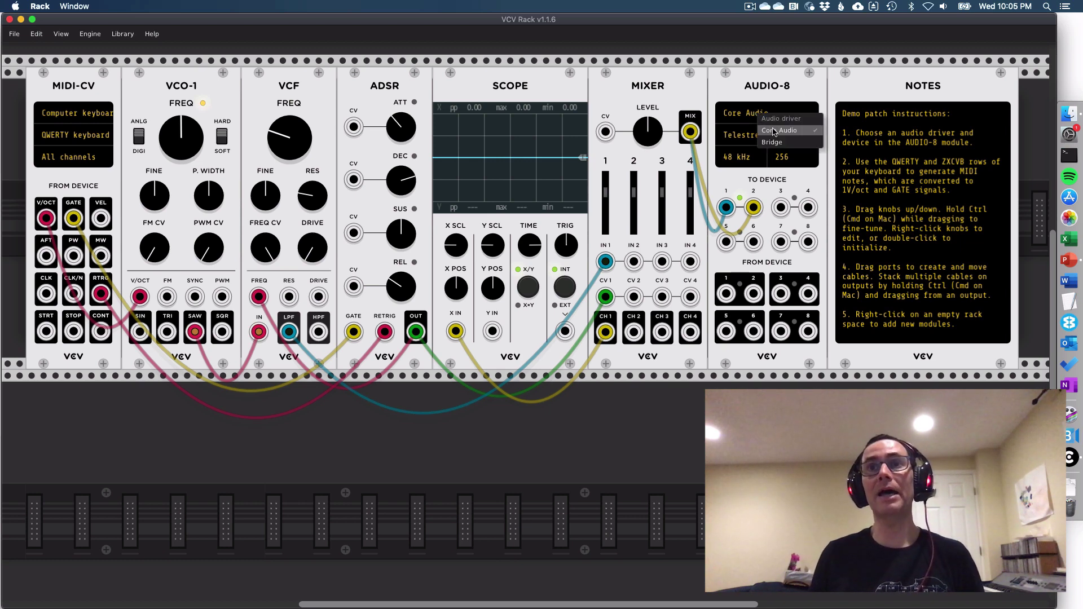
click(738, 96)
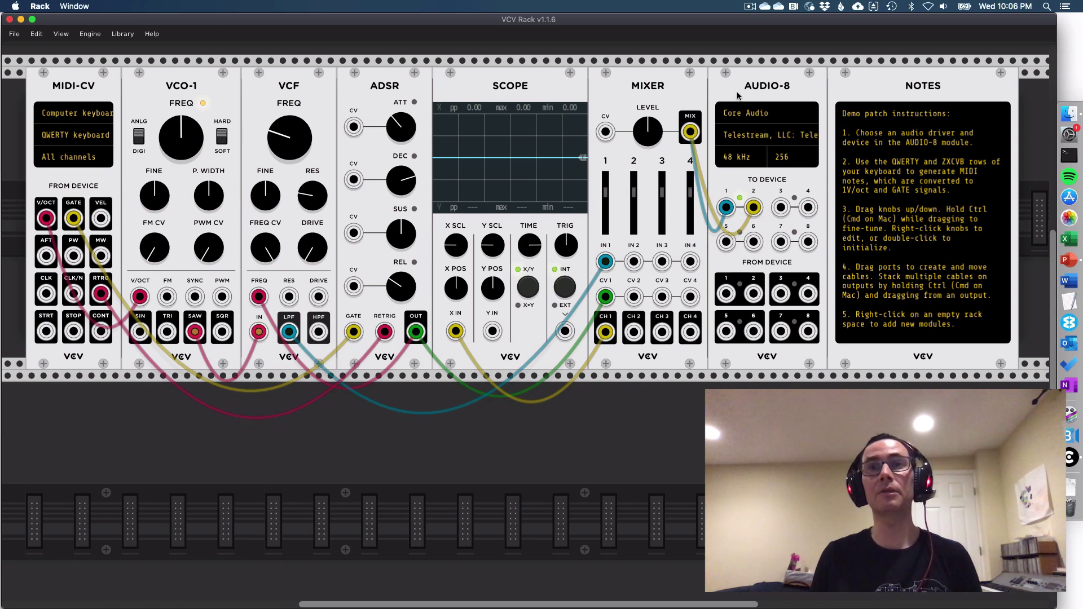
click(751, 138)
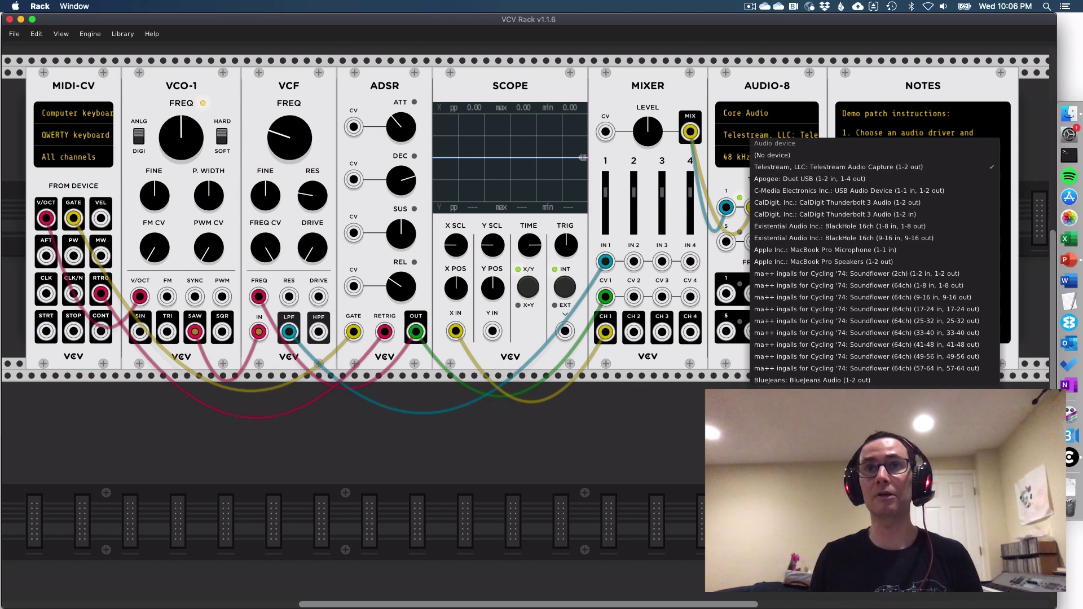
click(736, 372)
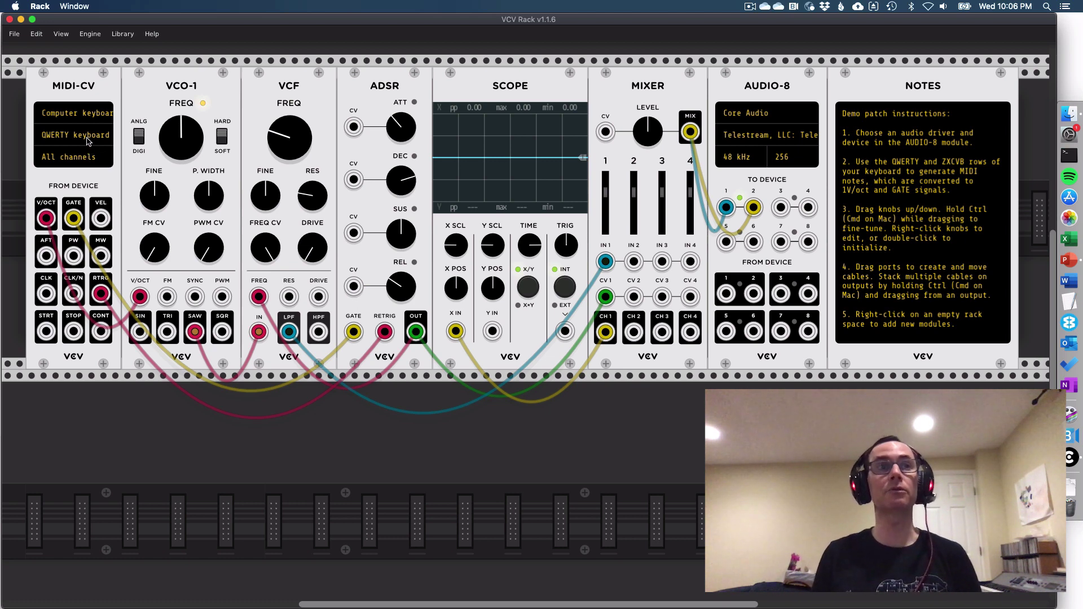
click(81, 115)
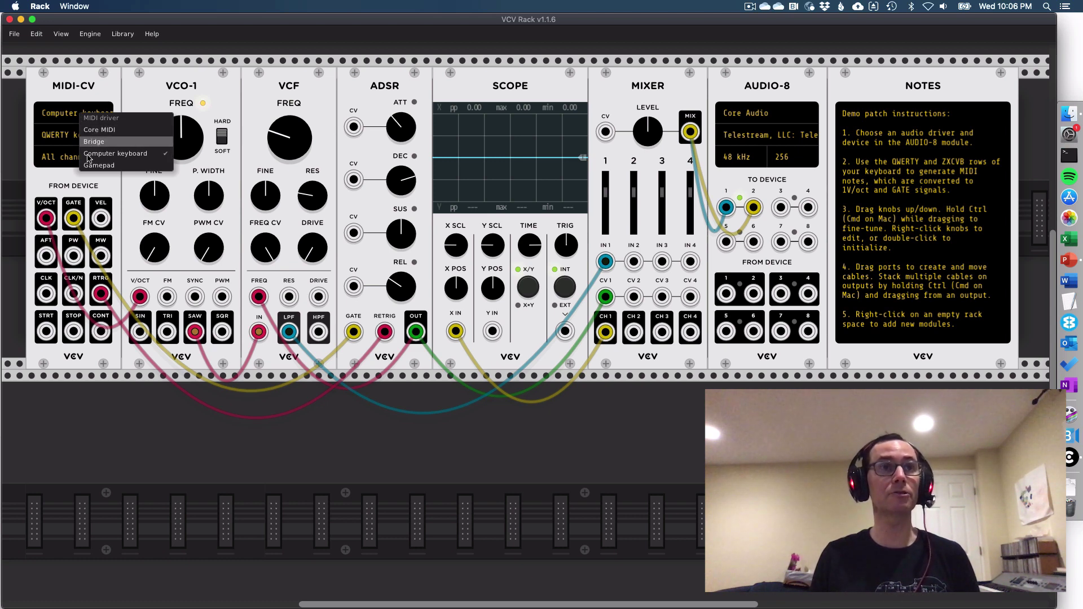
click(16, 163)
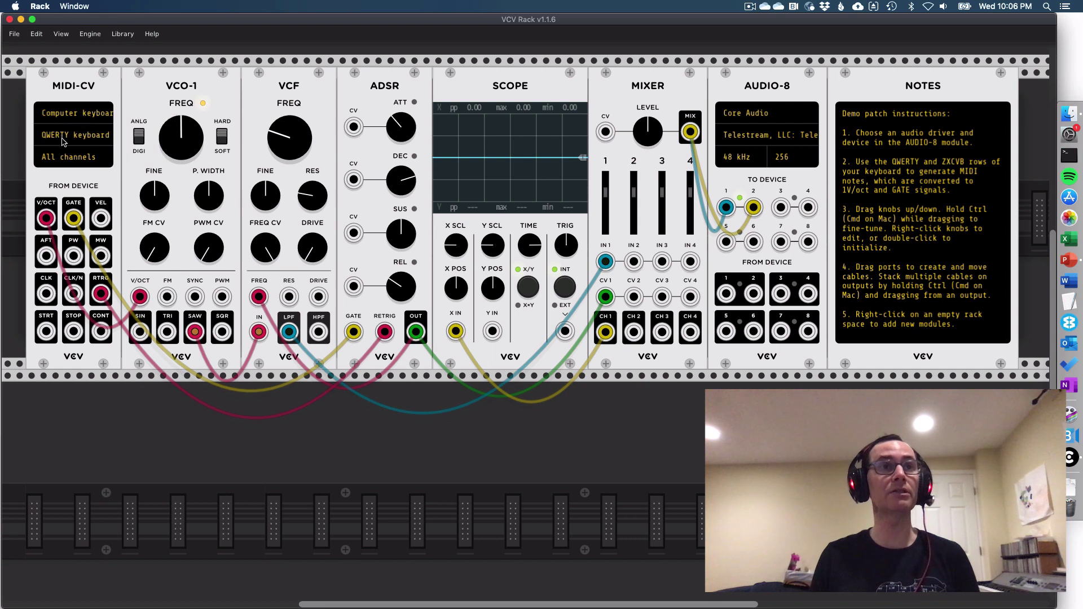
click(64, 139)
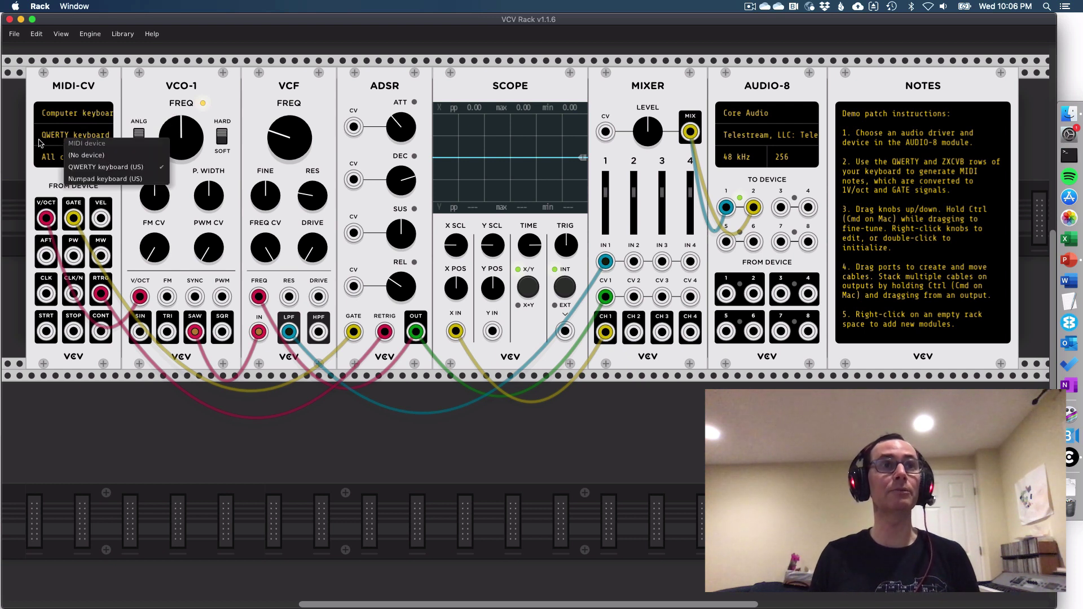
click(21, 144)
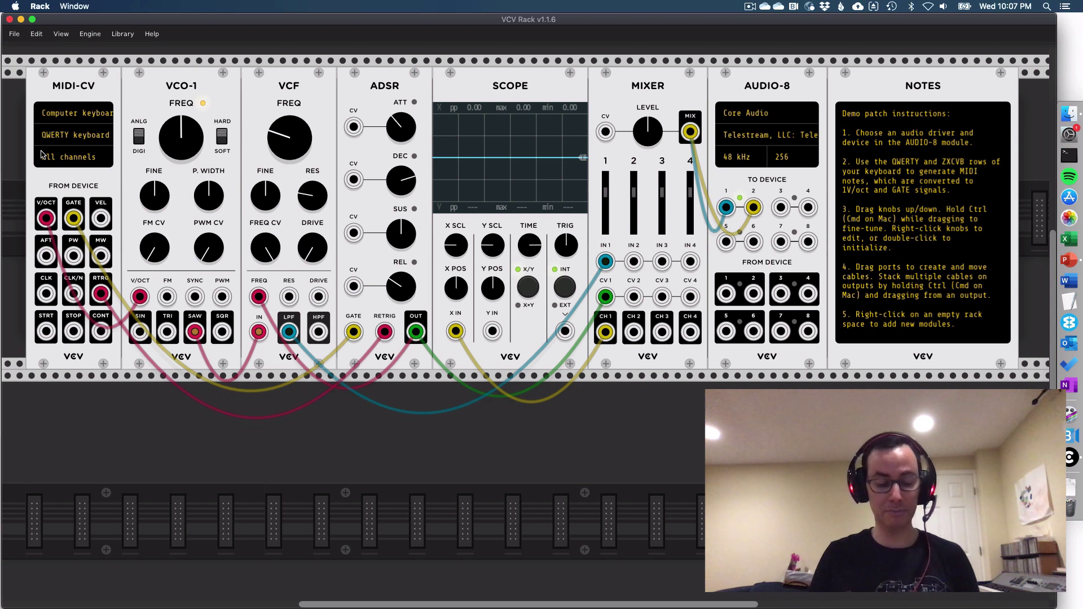
Step: Play Z, Z and Q notes from the computer keyboard through MIDI-CV into the Scope
key(z)
key(z)
key(z)
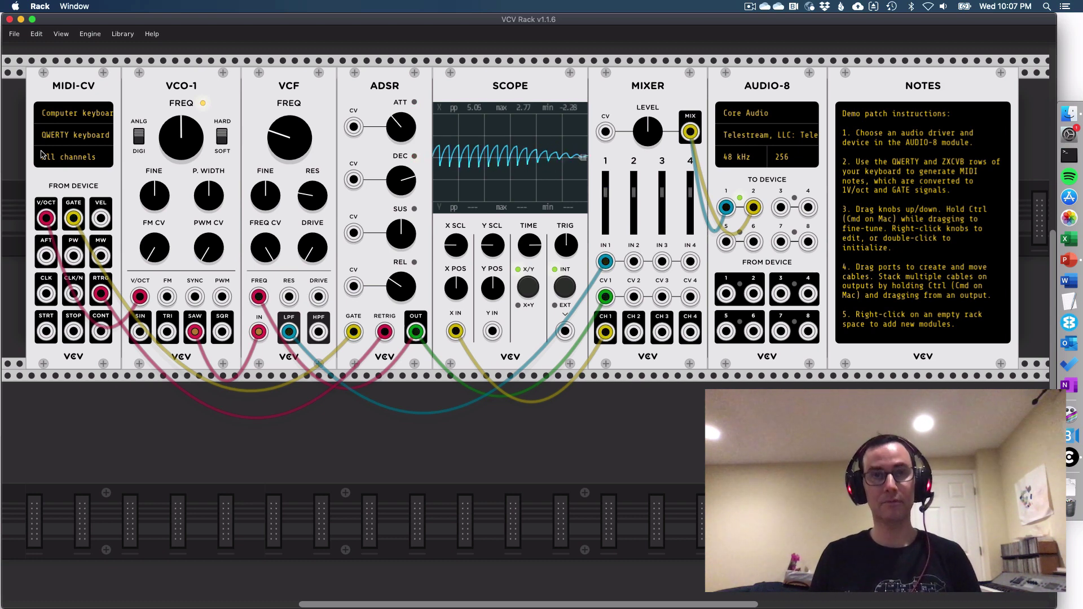
key(z)
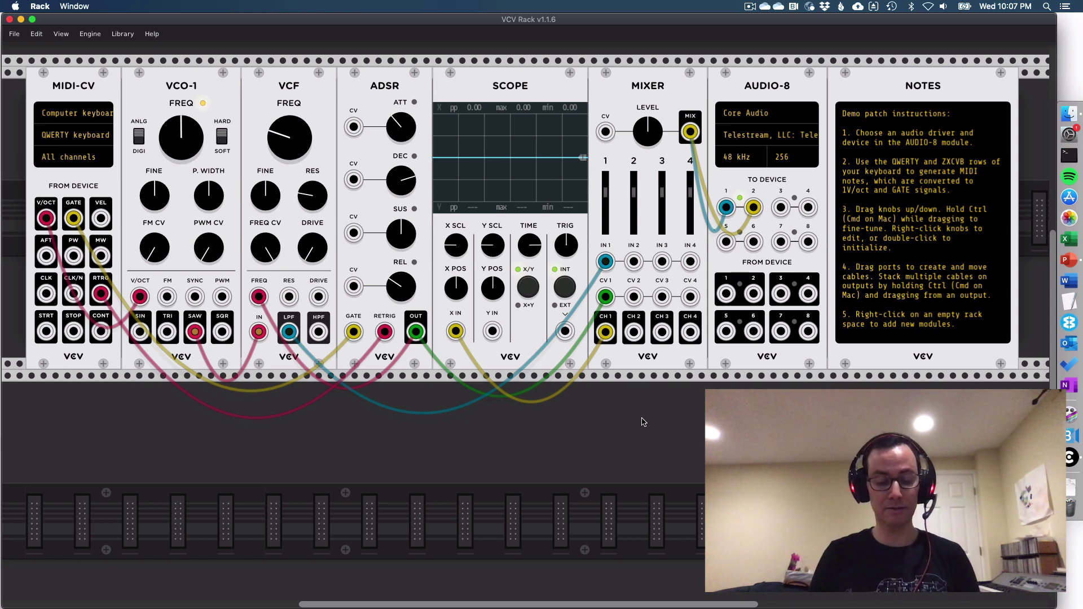
key(q)
key(q)
key(q)
key(q)
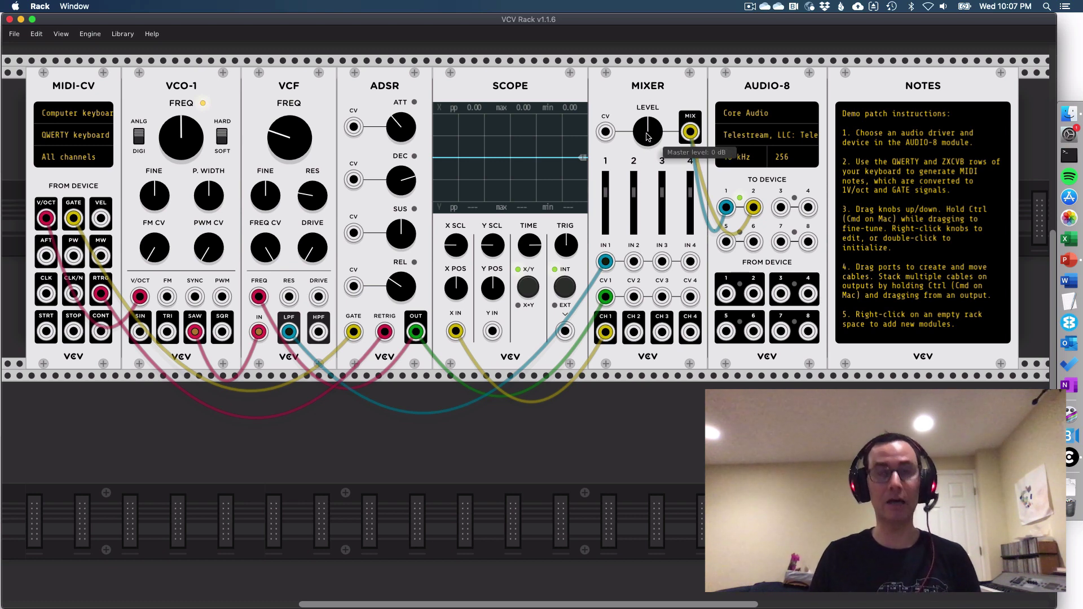
drag(647, 136, 651, 155)
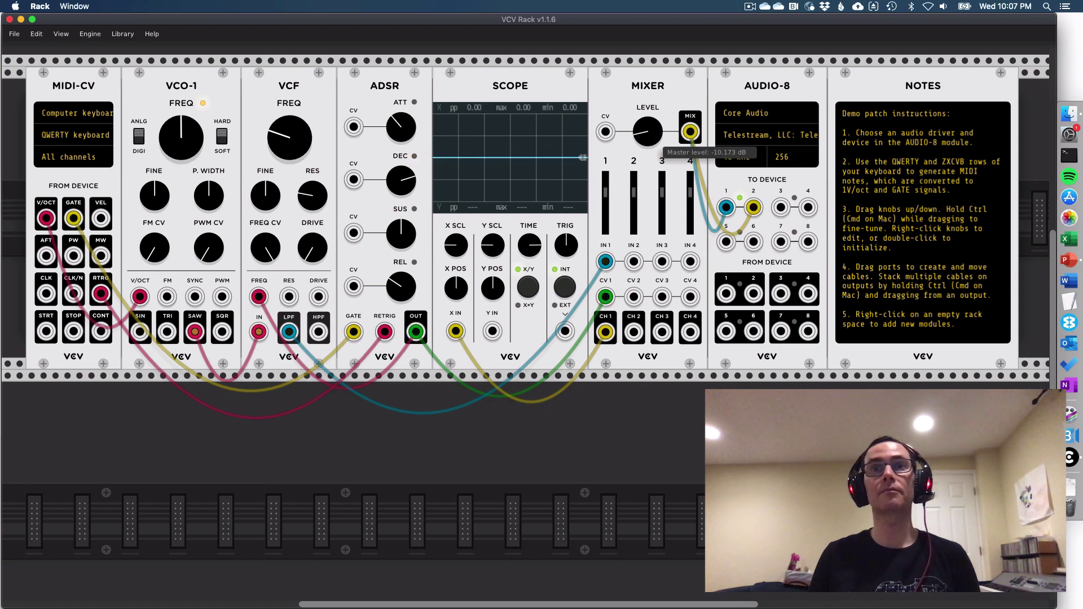
double_click(653, 144)
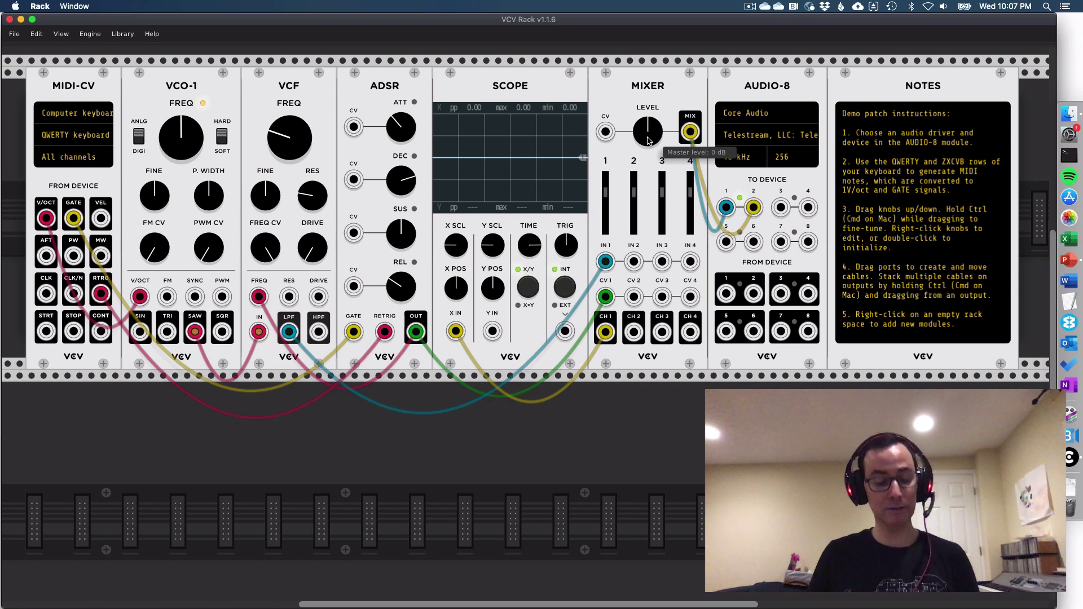
right_click(649, 141)
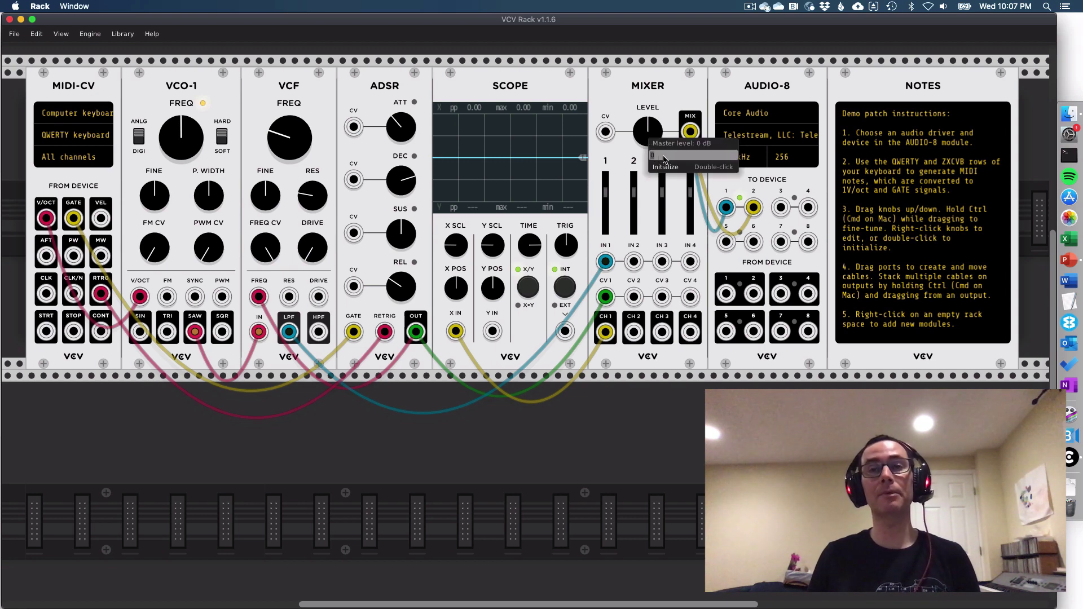
click(627, 159)
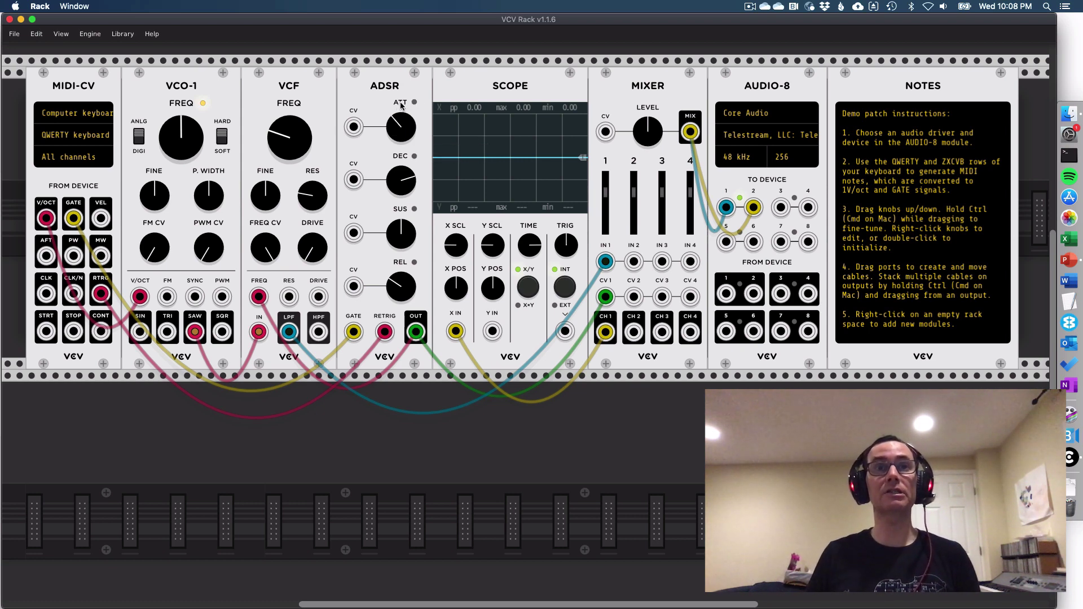
Step: Shorten the ADSR attack time and play a Z note to hear it
mouse_move(396, 126)
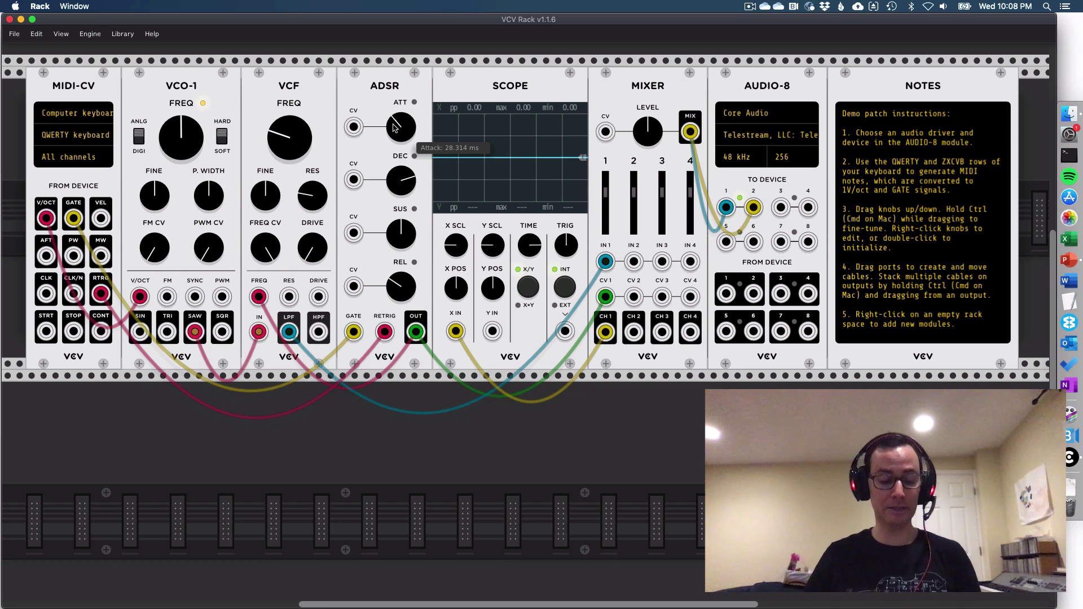
mouse_move(383, 124)
mouse_down()
mouse_move(383, 136)
mouse_move(384, 112)
mouse_move(390, 154)
mouse_move(399, 133)
mouse_move(398, 142)
mouse_up()
key(z)
key(z)
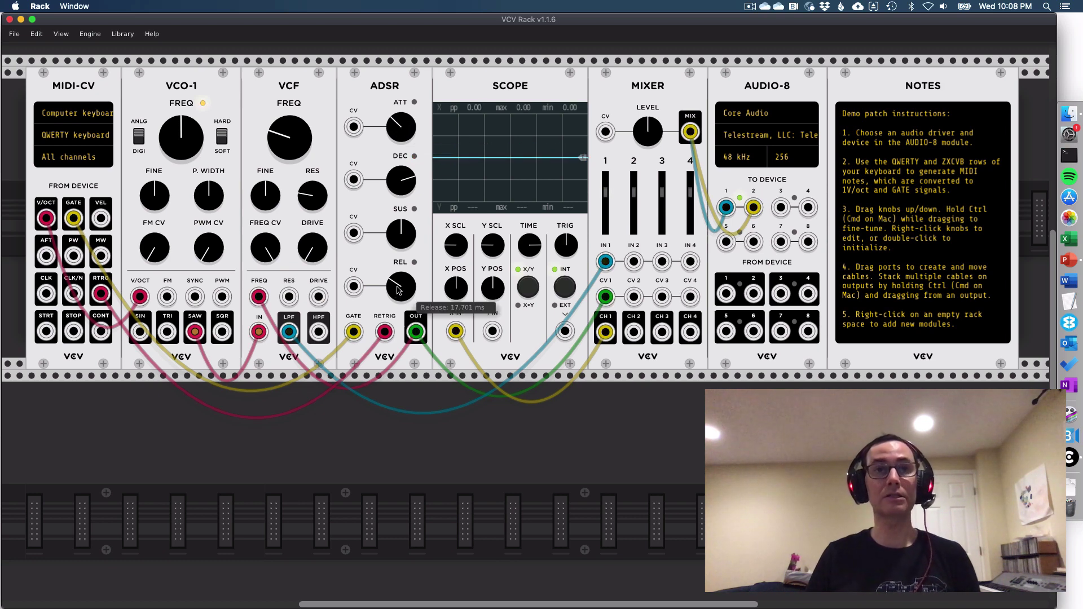
Step: Play notes with ADSR release at 1 ms, then ~515 ms, ending at about 20 ms
drag(401, 286, 401, 293)
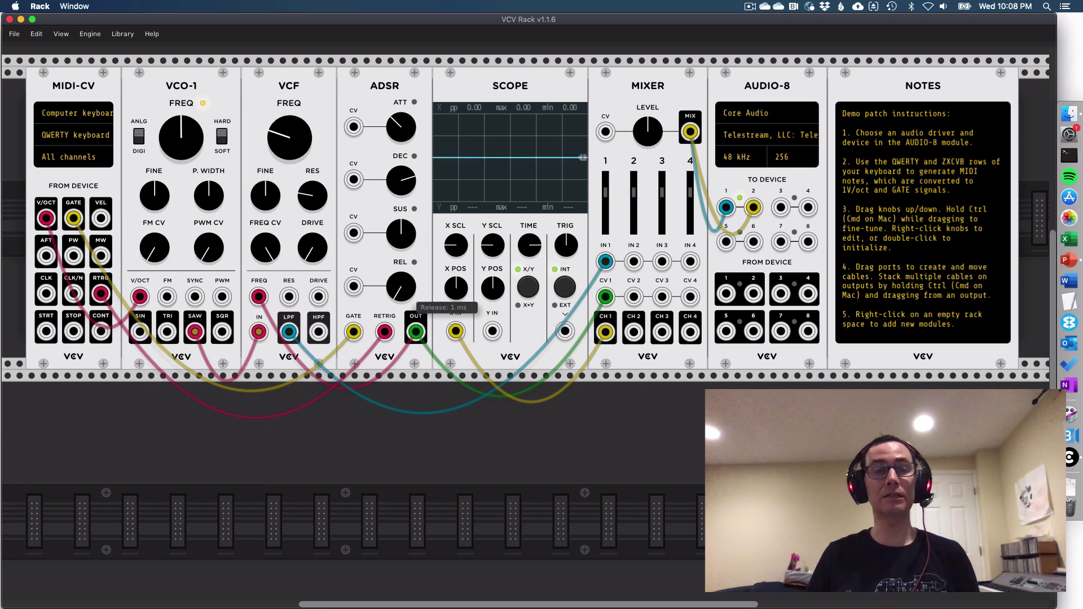
key(z)
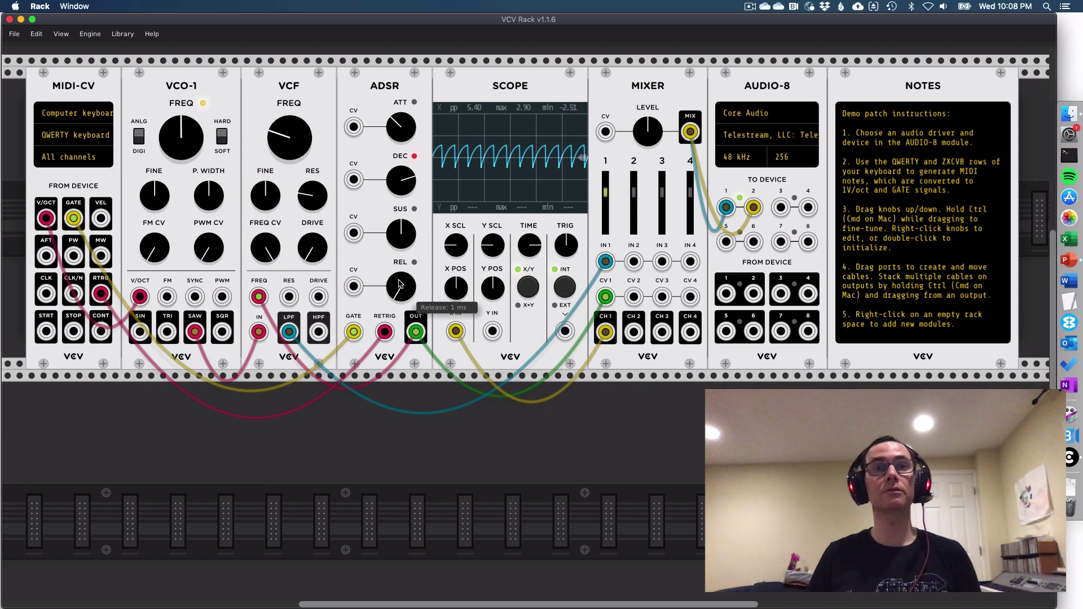
drag(401, 286, 401, 257)
key(z)
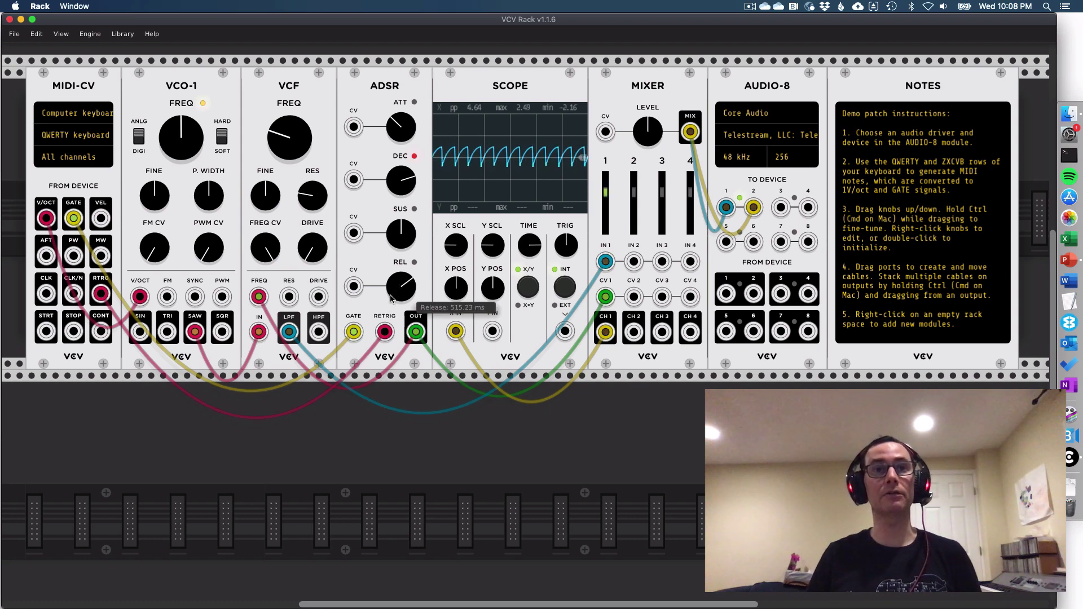
drag(391, 298, 391, 331)
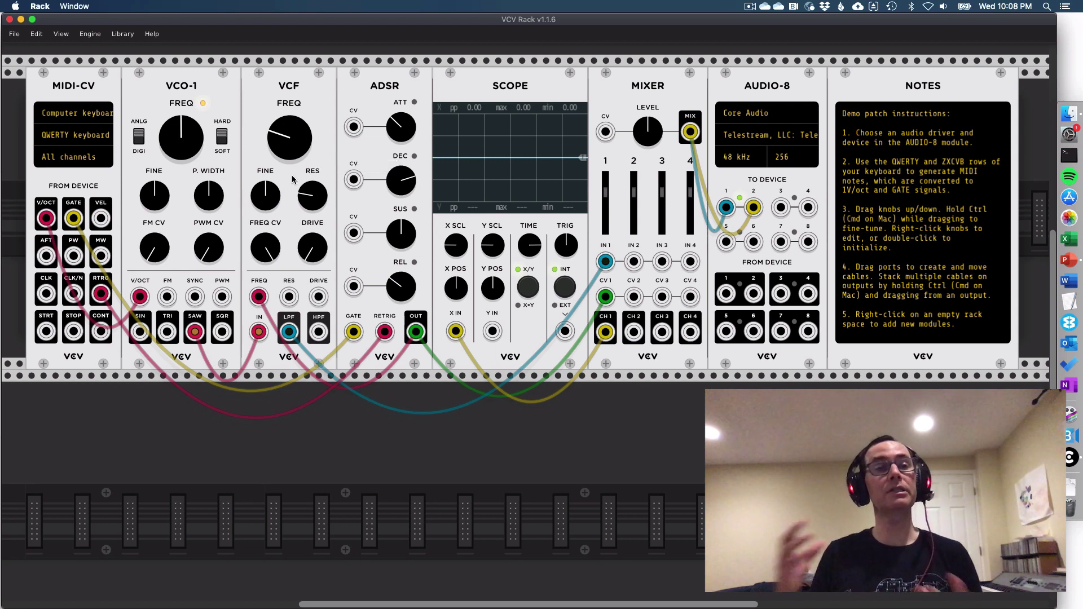
Step: Sweep VCF FREQ from minimum to about 4455 Hz and back, playing Q, Q and Z notes
mouse_move(306, 141)
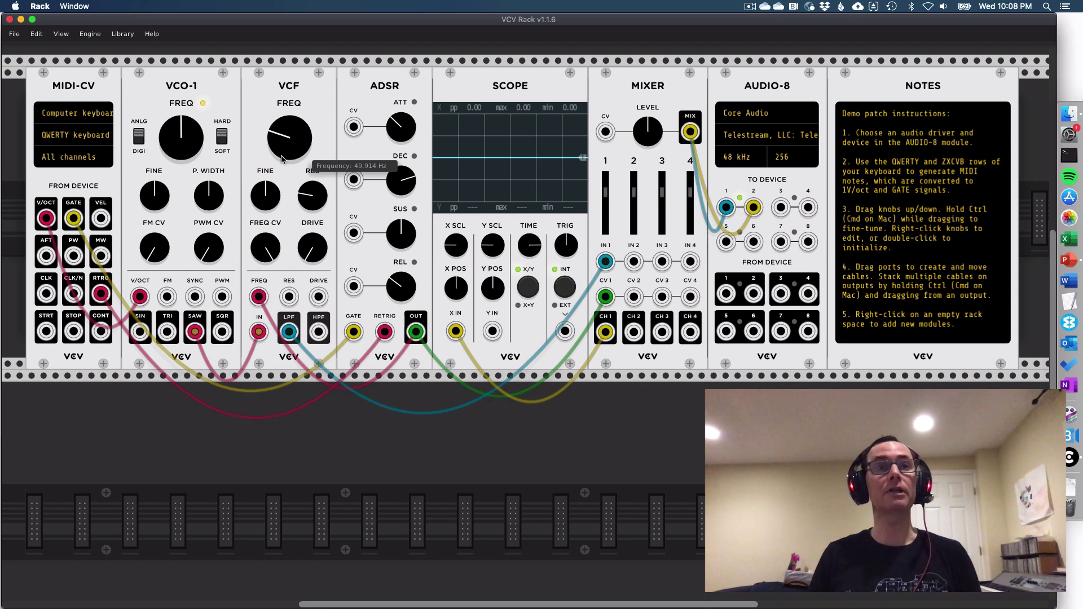
drag(283, 131, 284, 169)
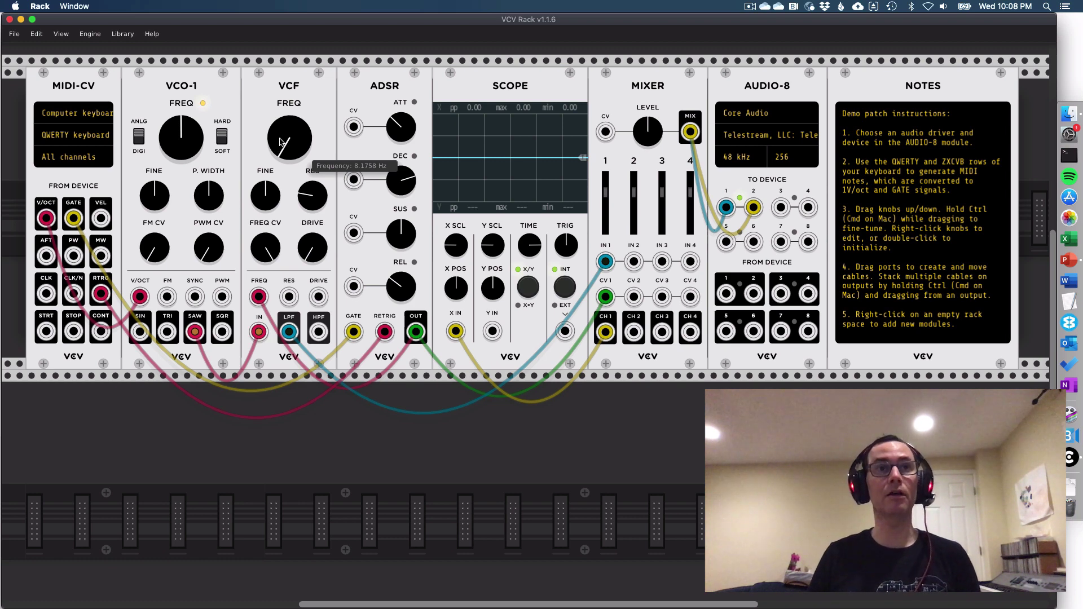
key(q)
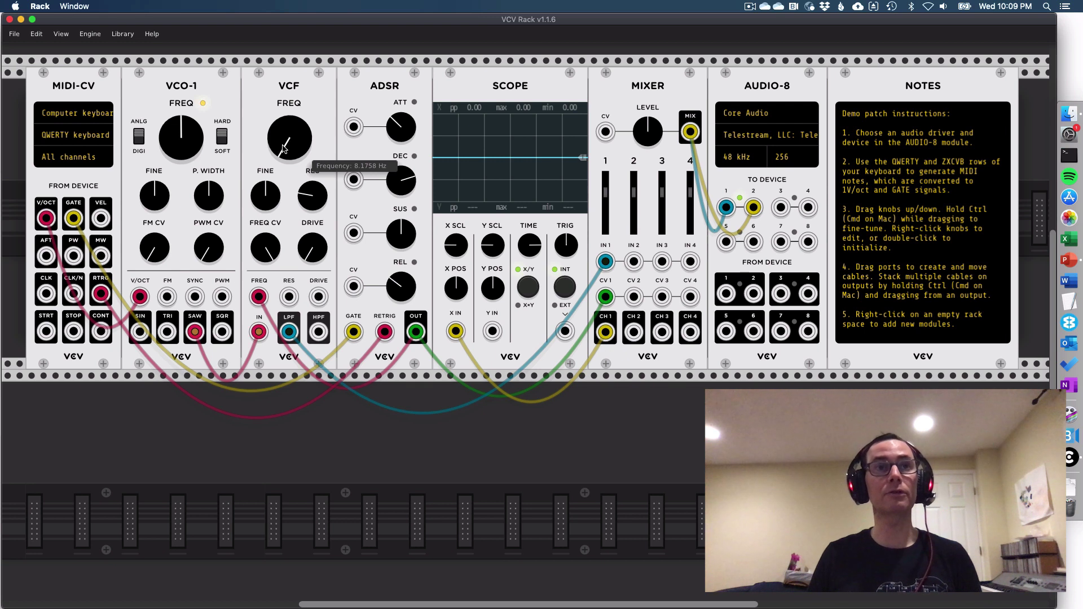
drag(289, 150, 290, 110)
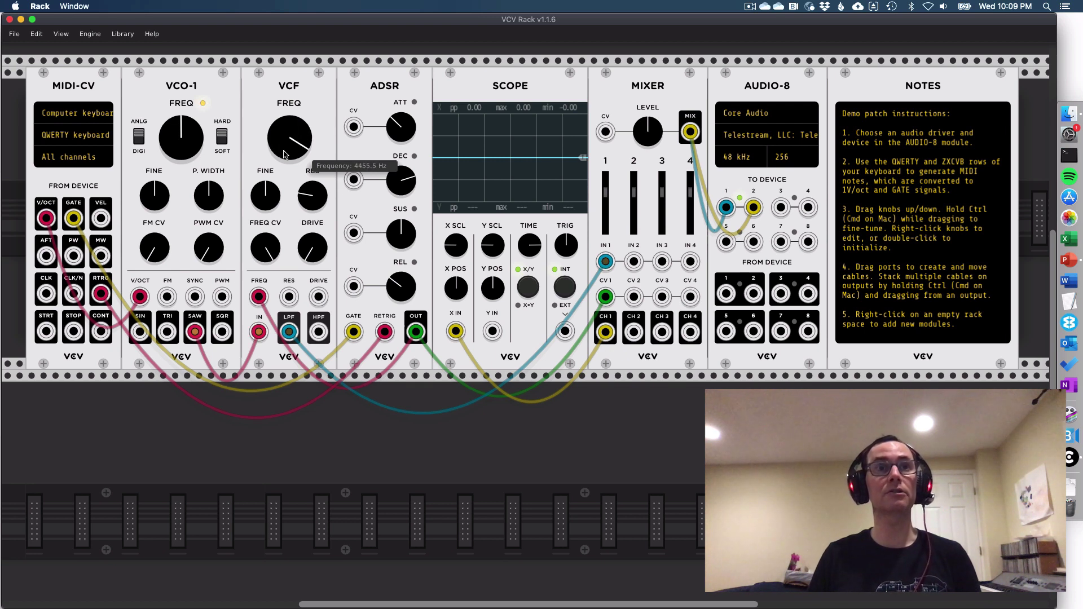
key(q)
mouse_move(300, 140)
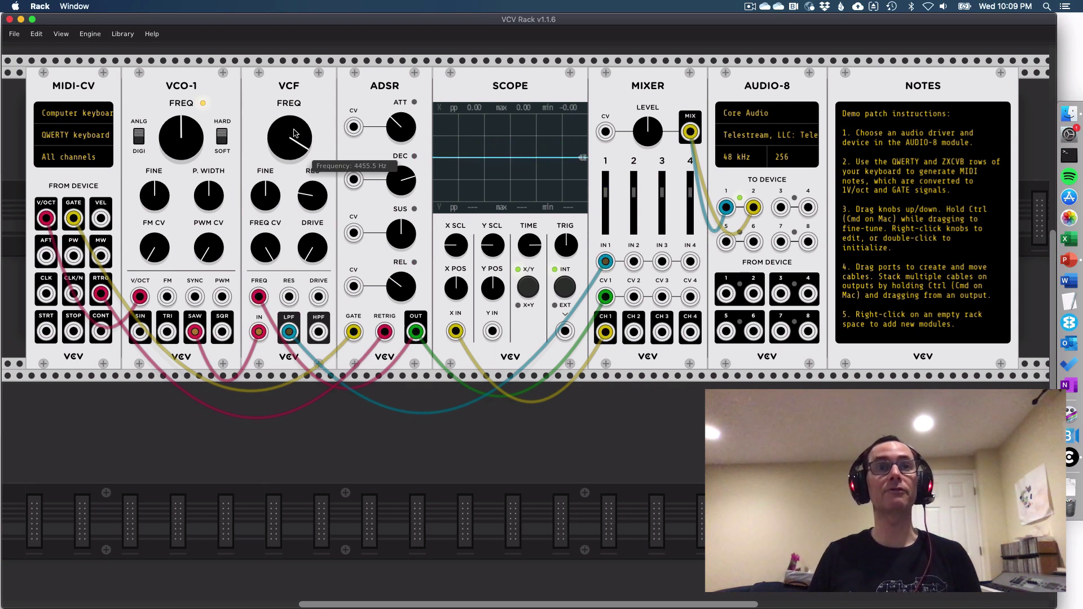
drag(299, 139, 300, 169)
key(z)
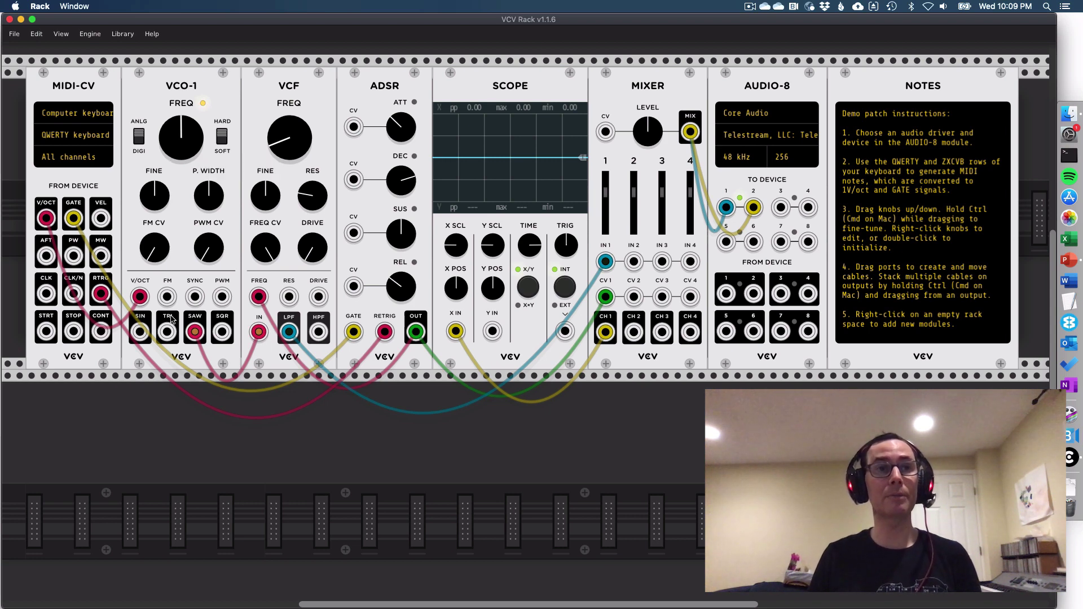
Step: Play a Q note, lower VCO-1 pitch to about 36 Hz, then reset it to default
mouse_move(179, 145)
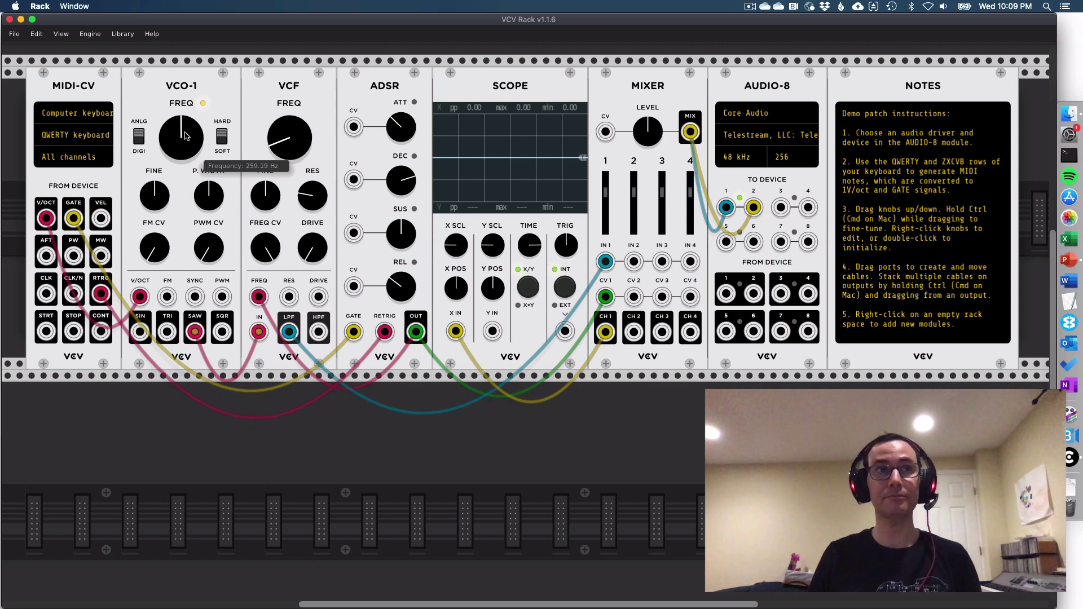
key(q)
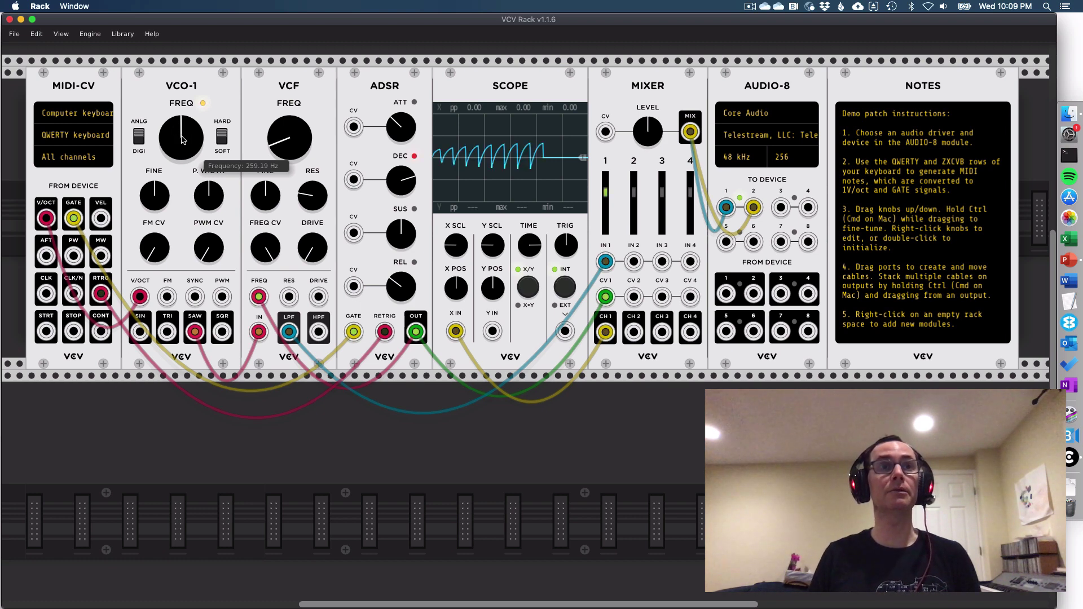
drag(182, 140, 183, 130)
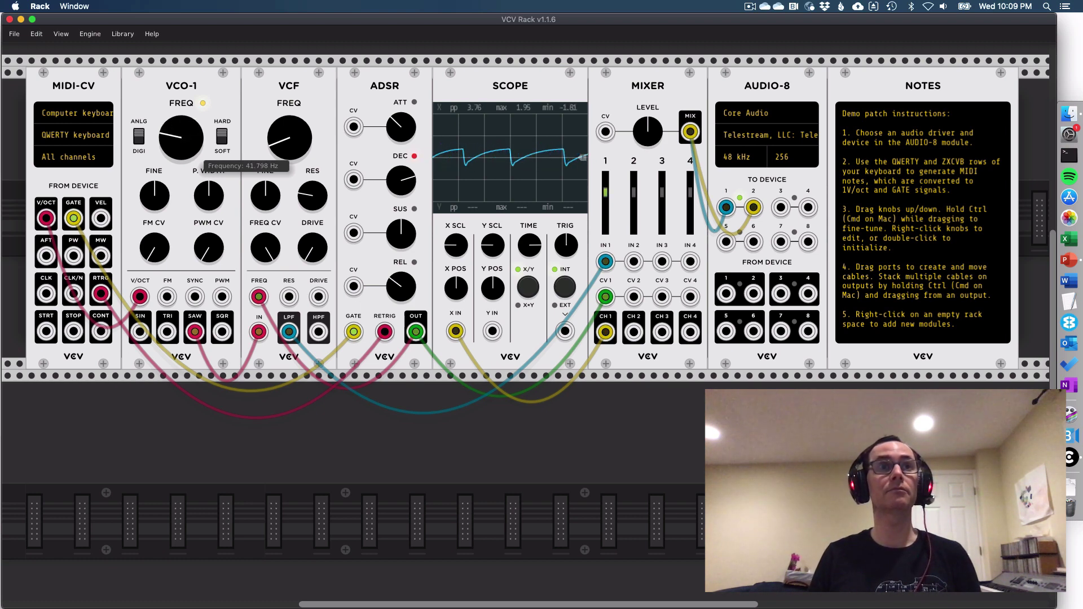
double_click(182, 129)
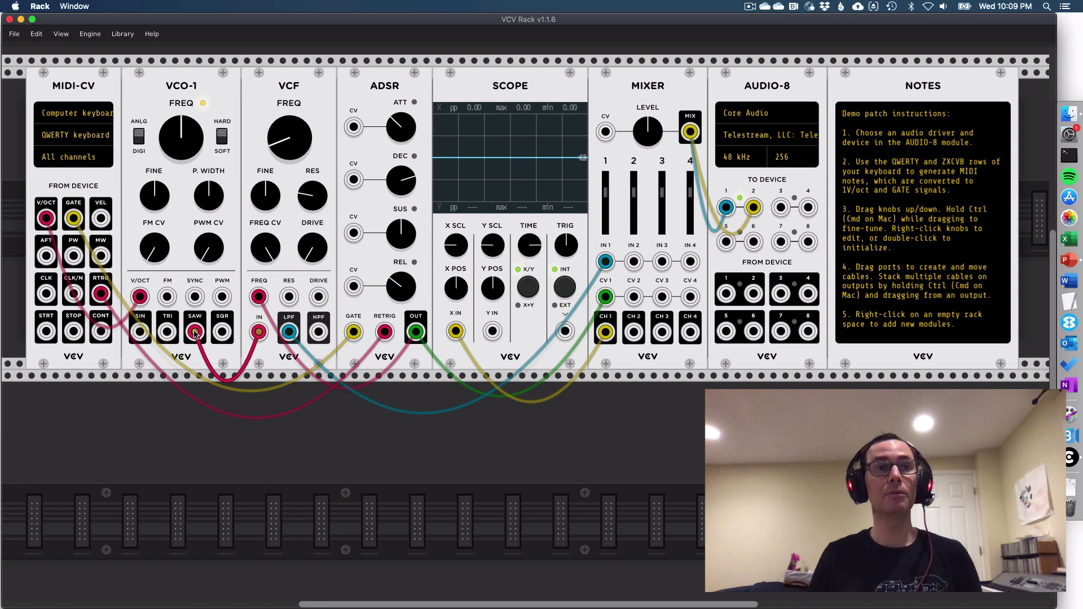
Step: Repatch the filter input to VCO-1's square, then triangle, playing Z notes; return to the slideshow
drag(195, 333, 222, 337)
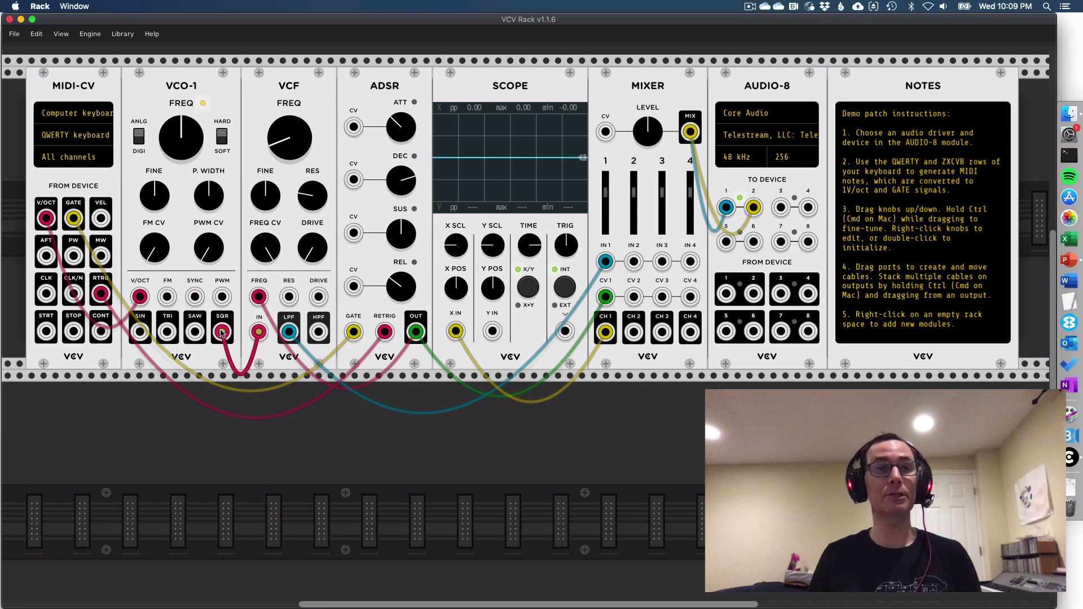
key(z)
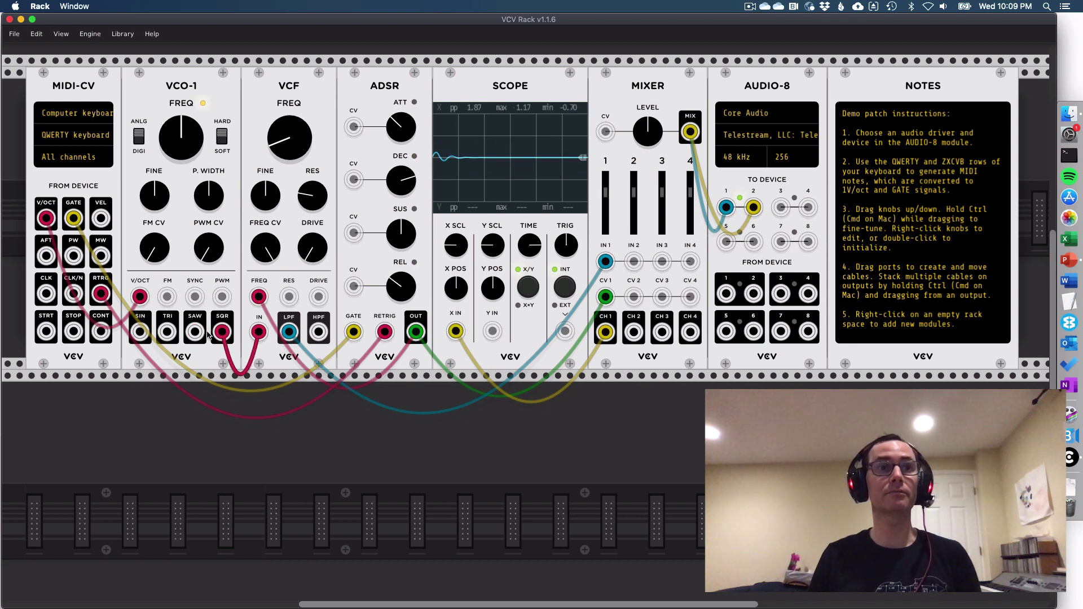
drag(223, 333, 194, 332)
key(z)
key(z)
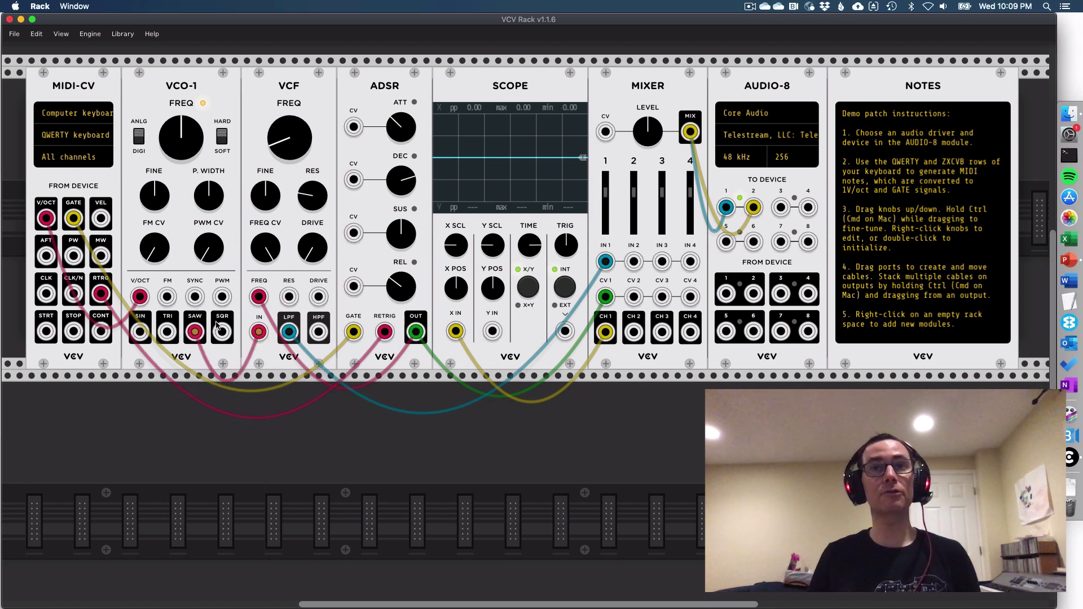
key(super+Tab)
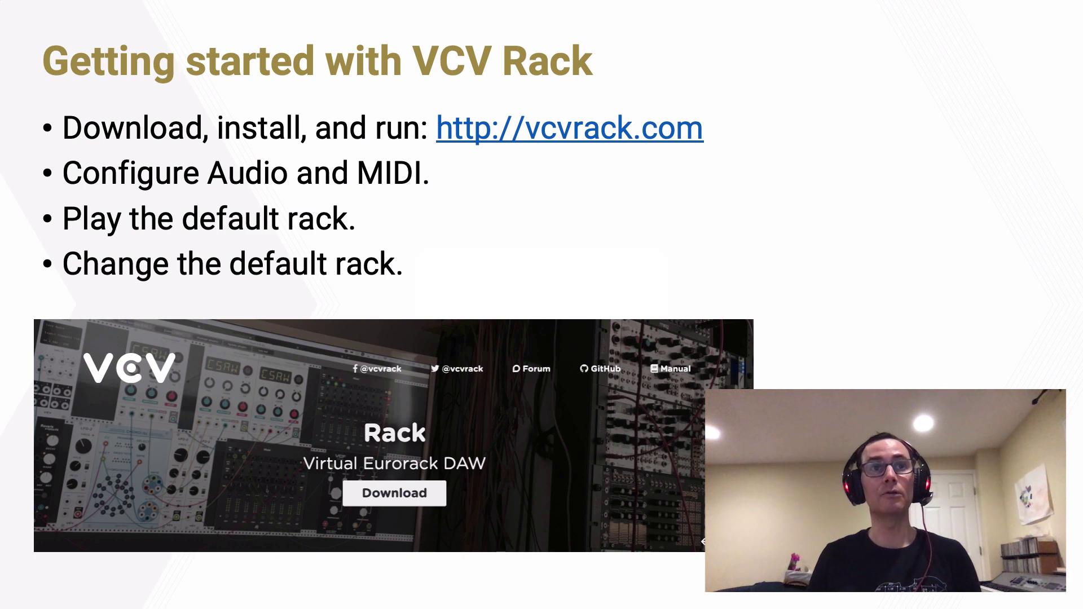